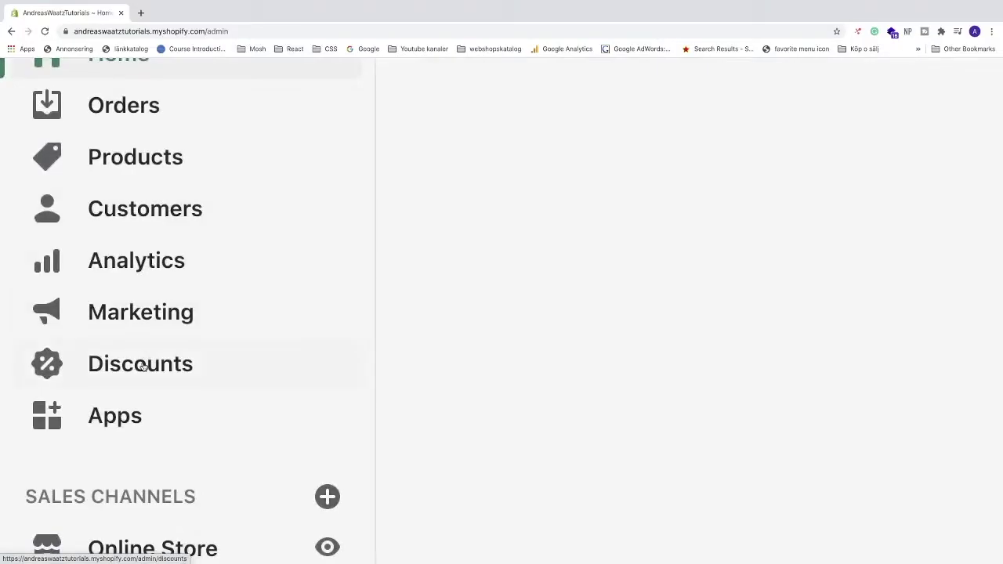
# From the Discounts page, create a new discount of the Discount code type
pyautogui.click(143, 367)
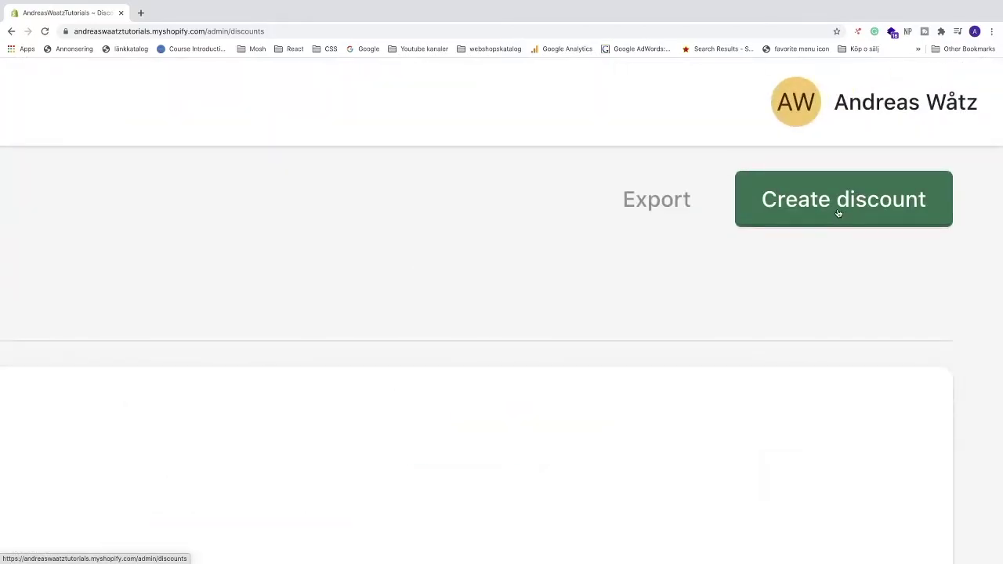
pyautogui.click(839, 213)
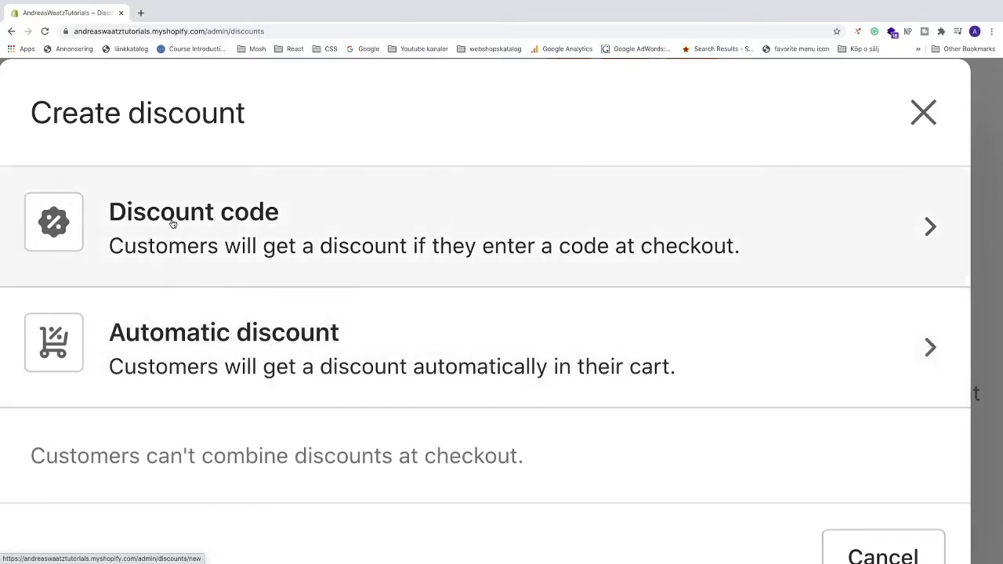
pyautogui.click(288, 227)
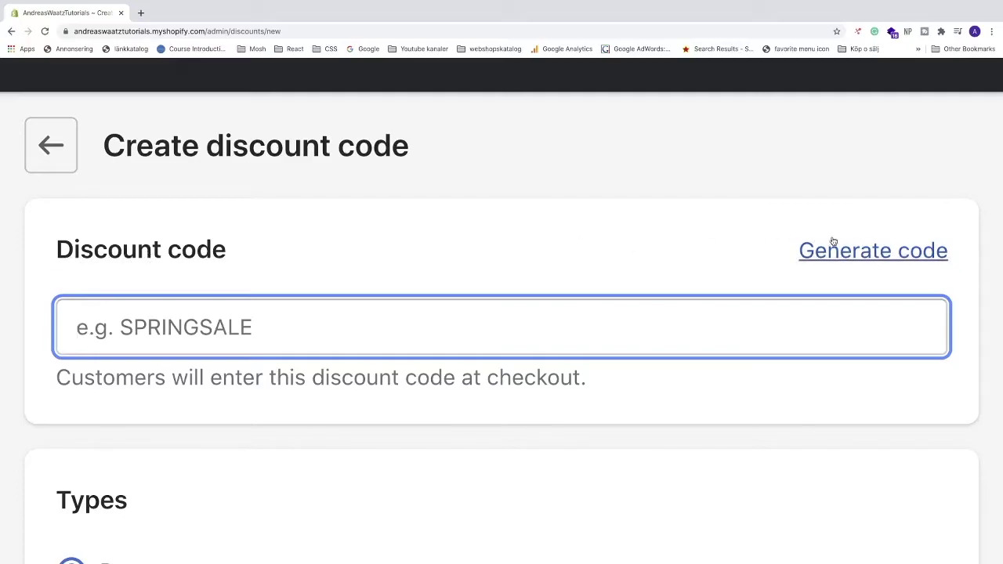
# Replace the randomly generated code with 10SUMMER in the Discount code field
pyautogui.click(856, 251)
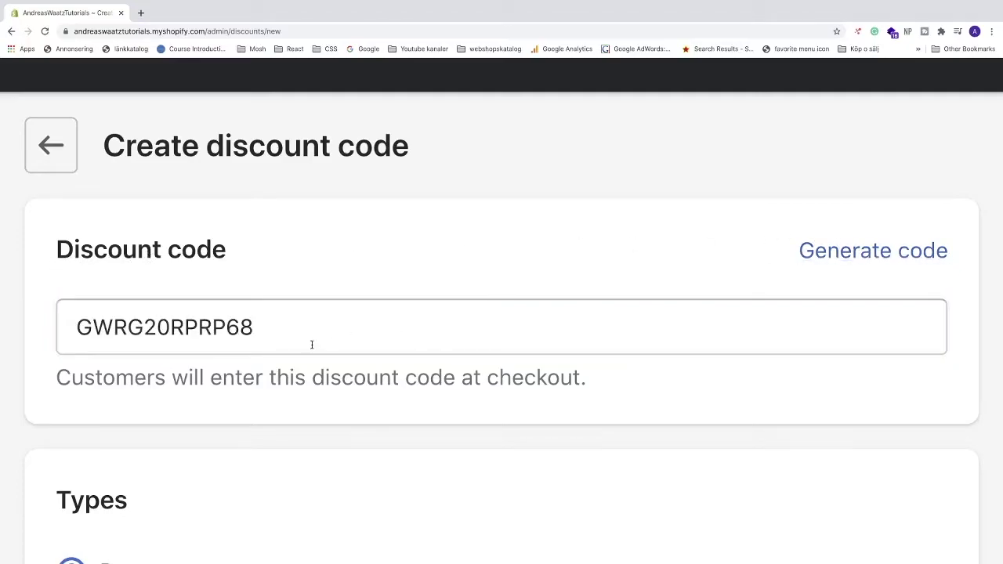
pyautogui.moveTo(286, 332); pyautogui.dragTo(77, 329)
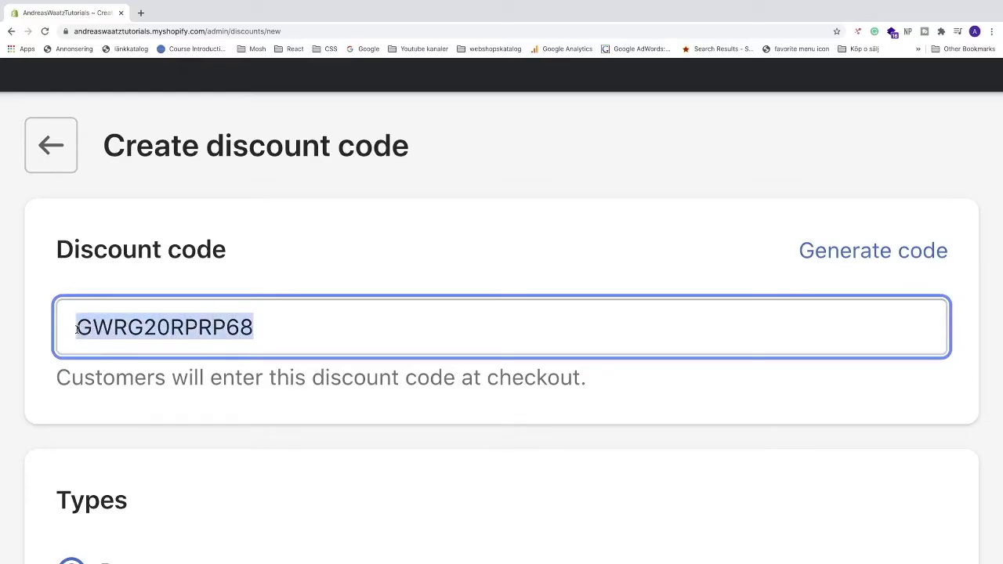
pyautogui.press('BackSpace')
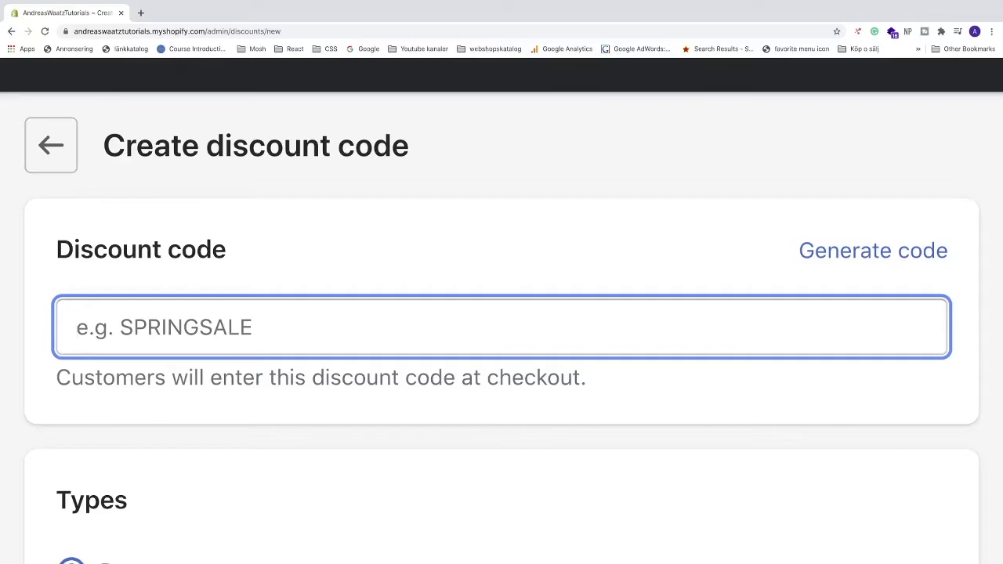
pyautogui.write('10')
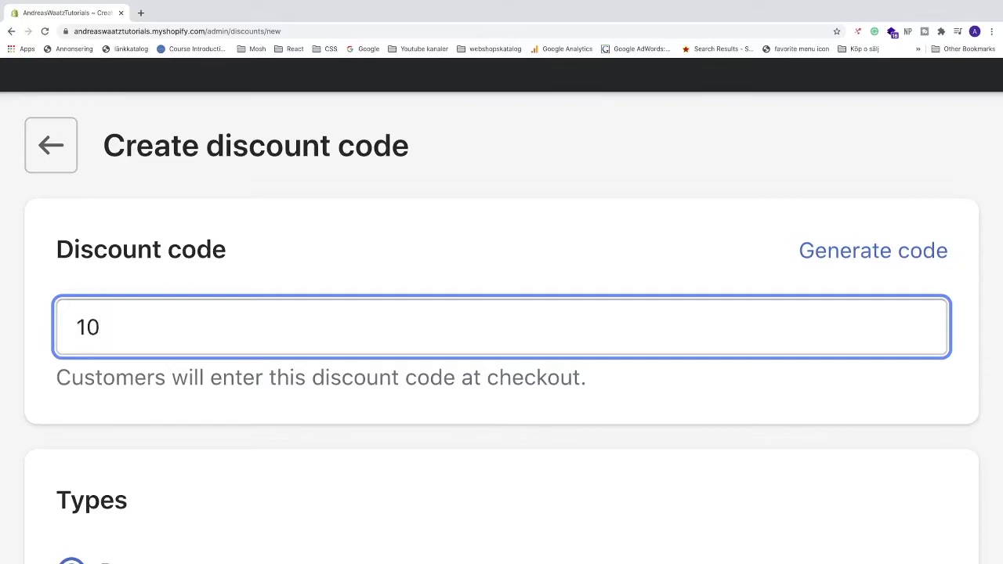
pyautogui.write('SUMMER')
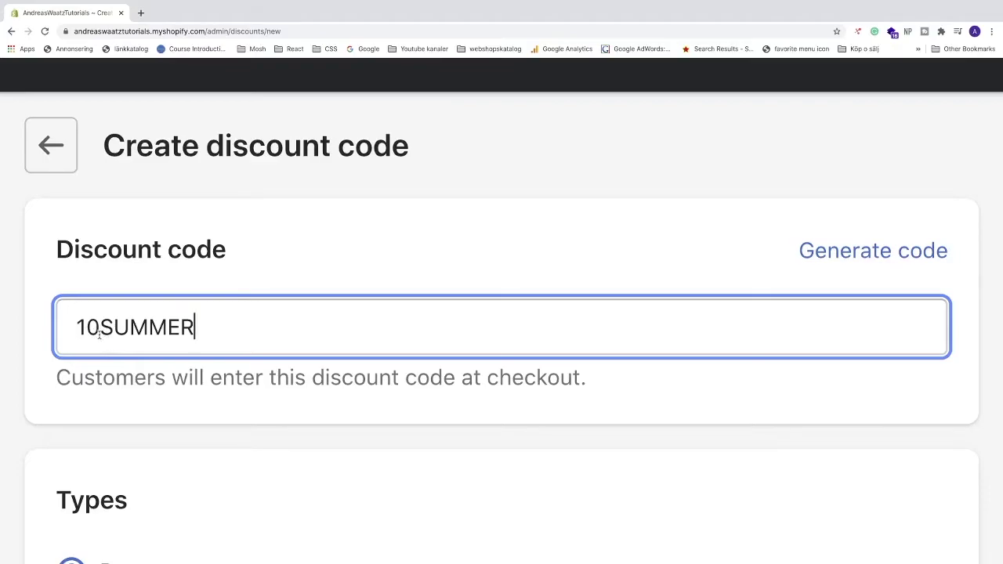
# Keep the Percentage type and enter 10 as the discount value
pyautogui.scroll(-3, 102, 336)
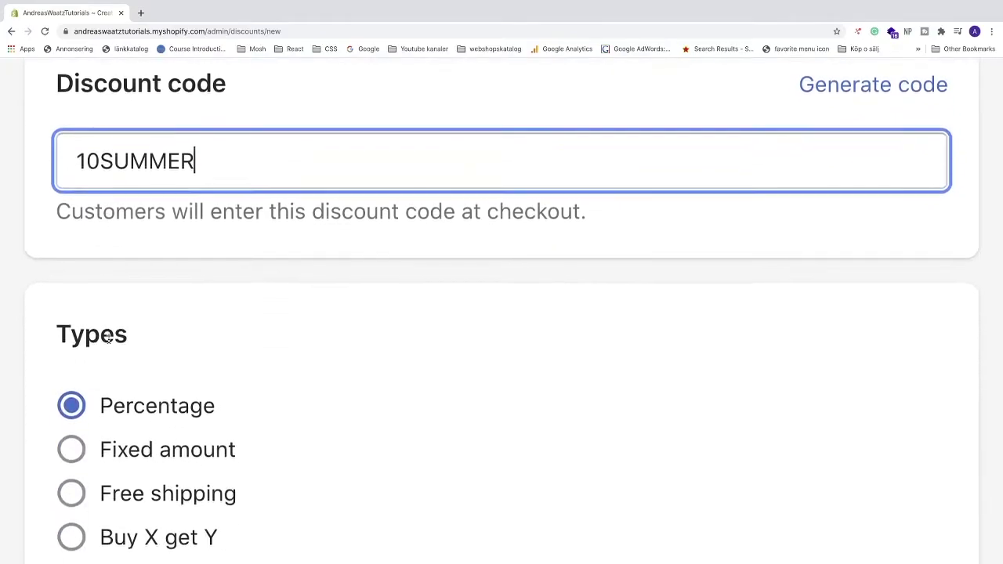
pyautogui.scroll(-2, 108, 339)
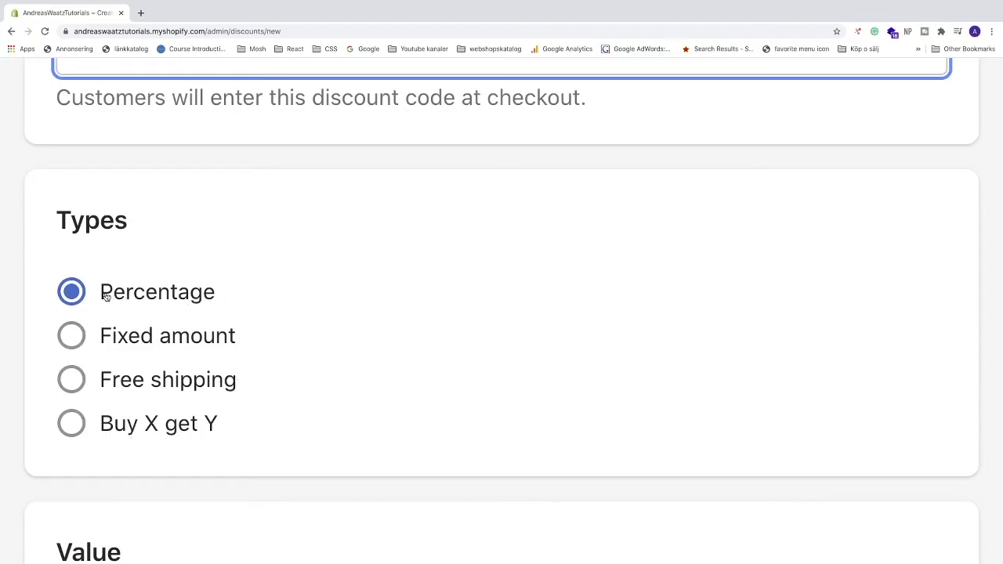
pyautogui.click(164, 296)
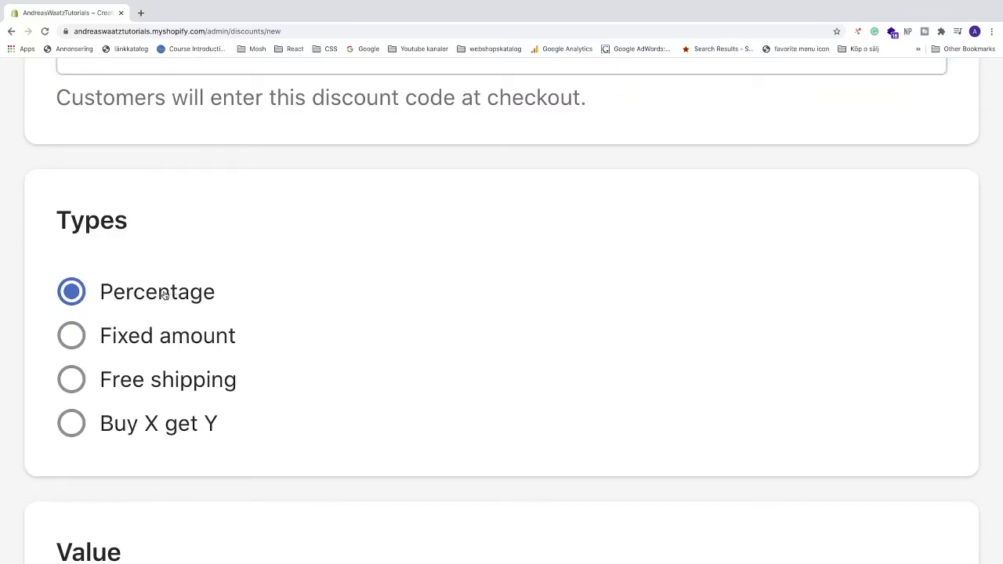
pyautogui.scroll(-4, 165, 296)
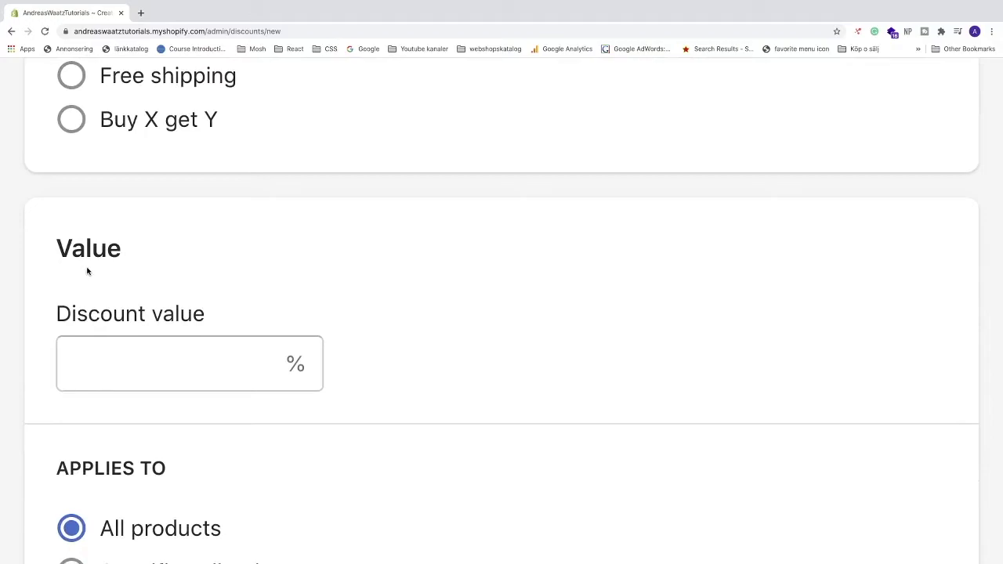
pyautogui.click(94, 368)
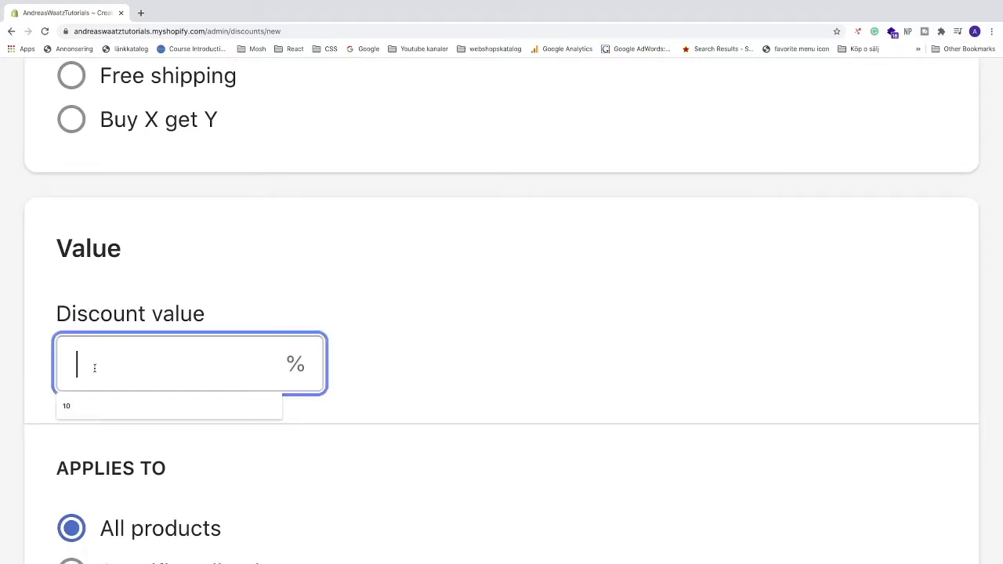
pyautogui.write('10')
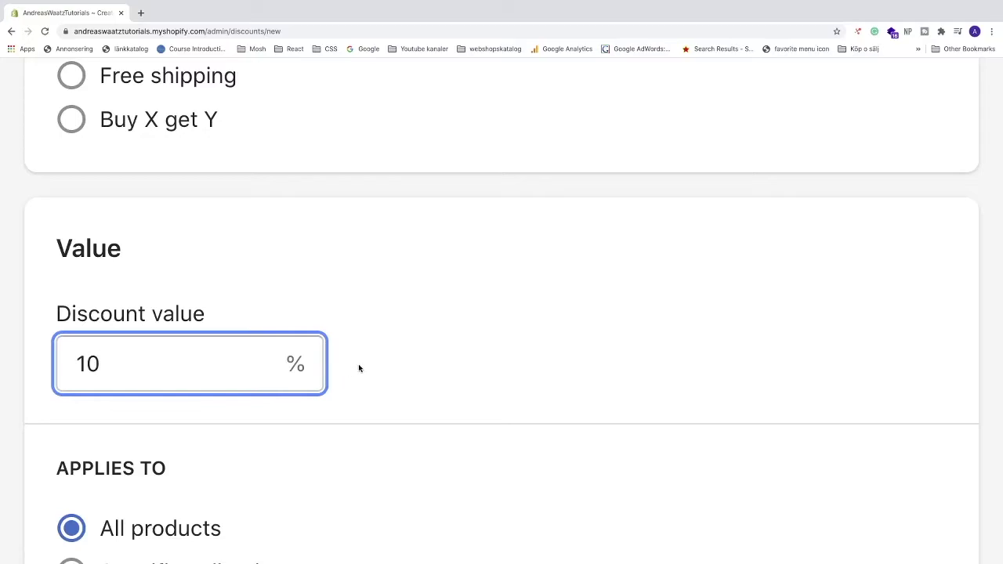
pyautogui.click(349, 376)
pyautogui.scroll(-1, 336, 390)
pyautogui.scroll(-2, 337, 393)
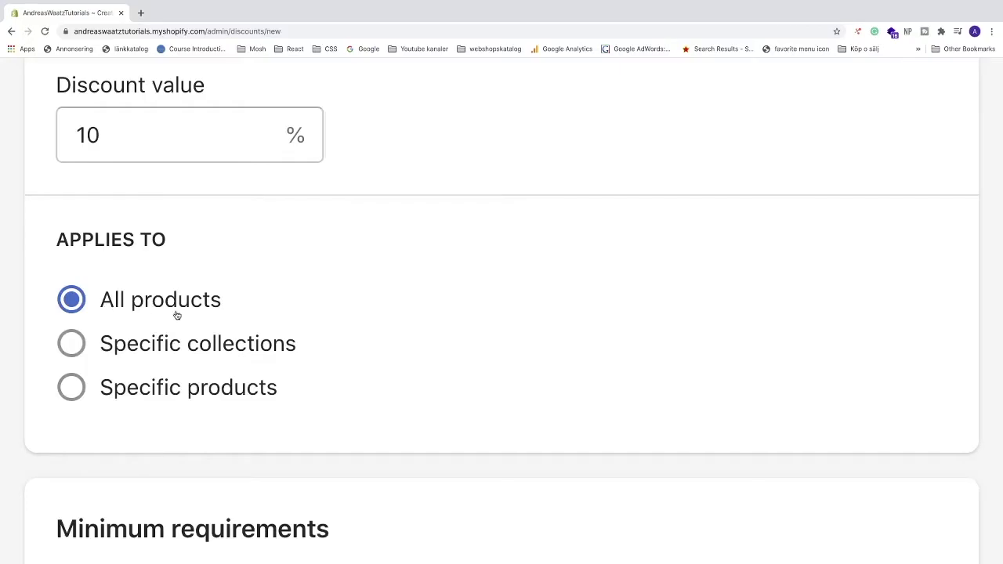
# Under Usage limits, tick 'Limit to one use per customer'
pyautogui.scroll(-4, 180, 320)
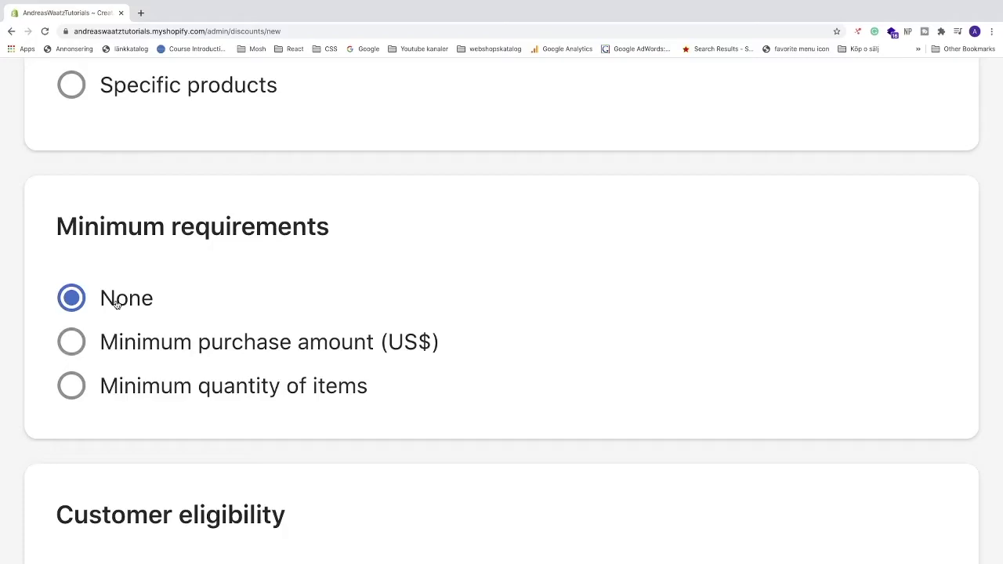
pyautogui.scroll(-3, 168, 362)
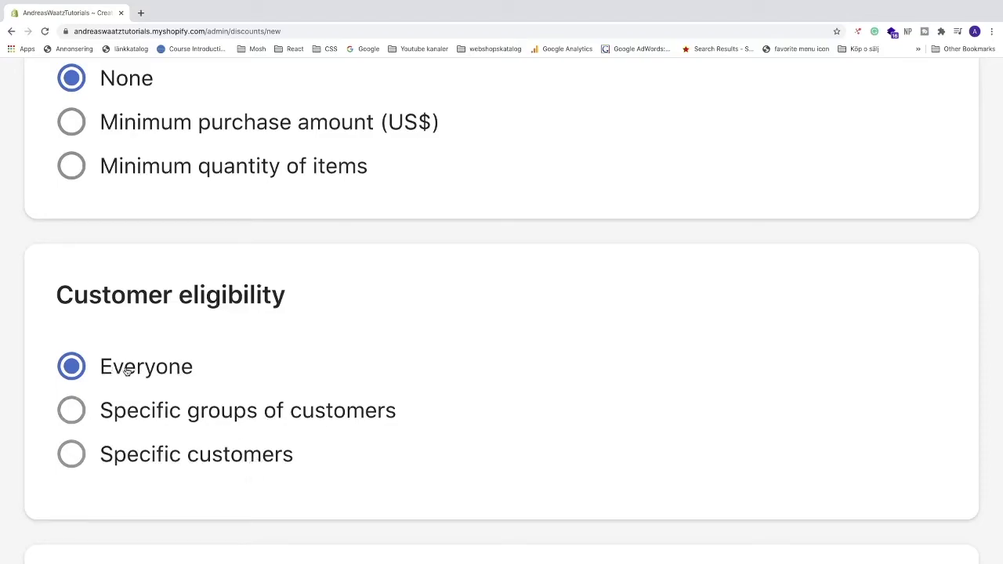
pyautogui.scroll(-2, 125, 370)
pyautogui.scroll(-3, 128, 370)
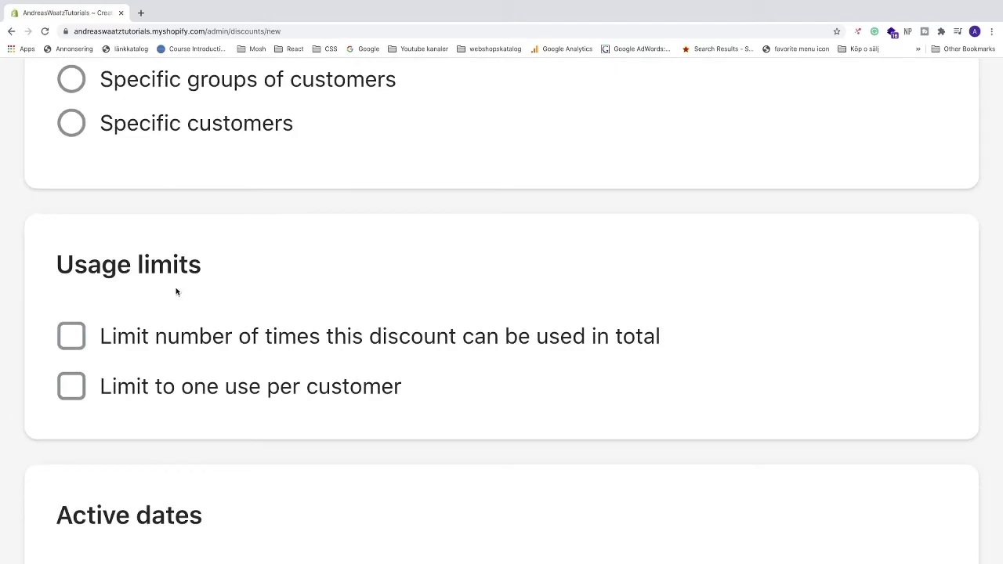
pyautogui.click(74, 391)
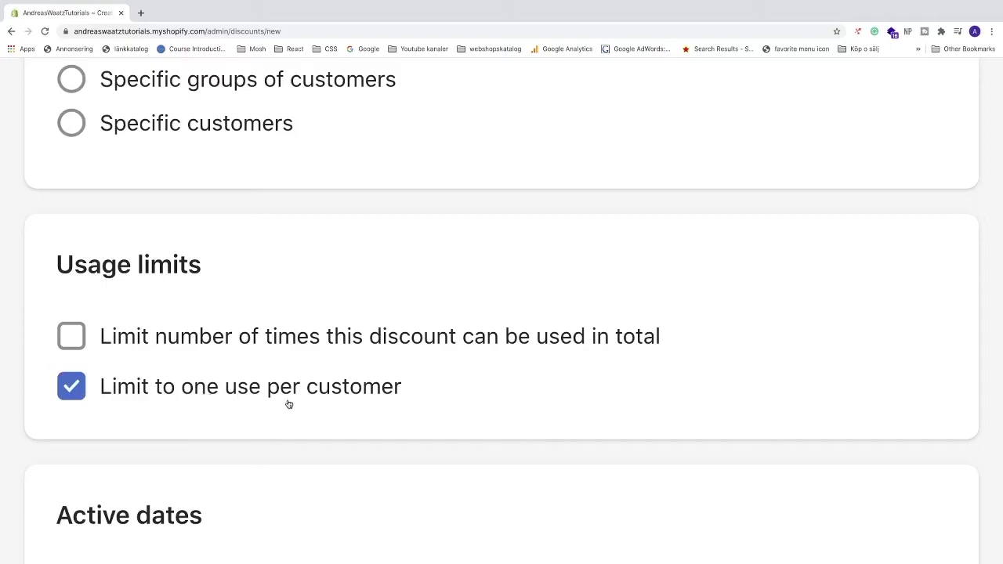
# Leave the start date unchanged, enable an end date and pick 28 January 2021
pyautogui.scroll(-5, 290, 406)
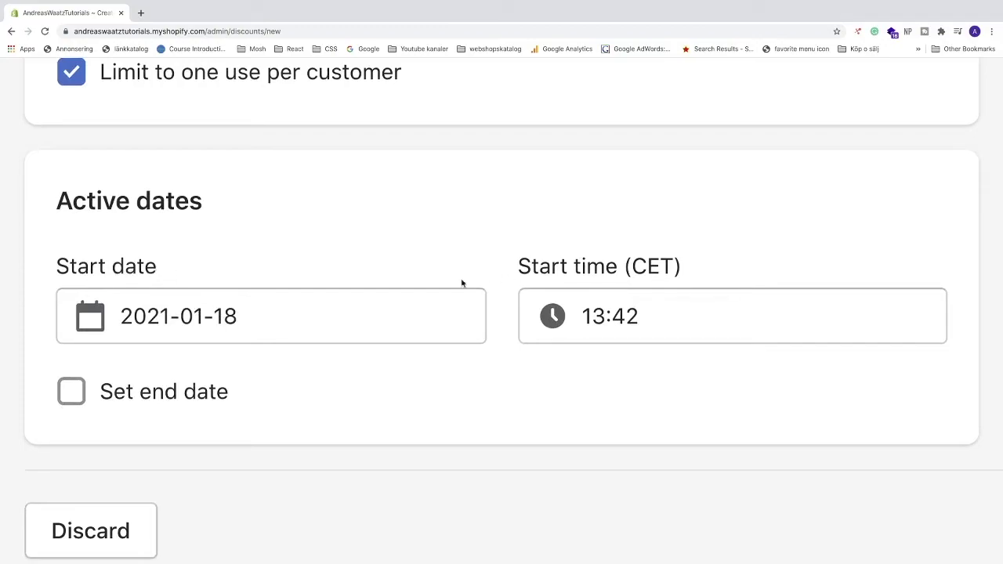
pyautogui.click(265, 323)
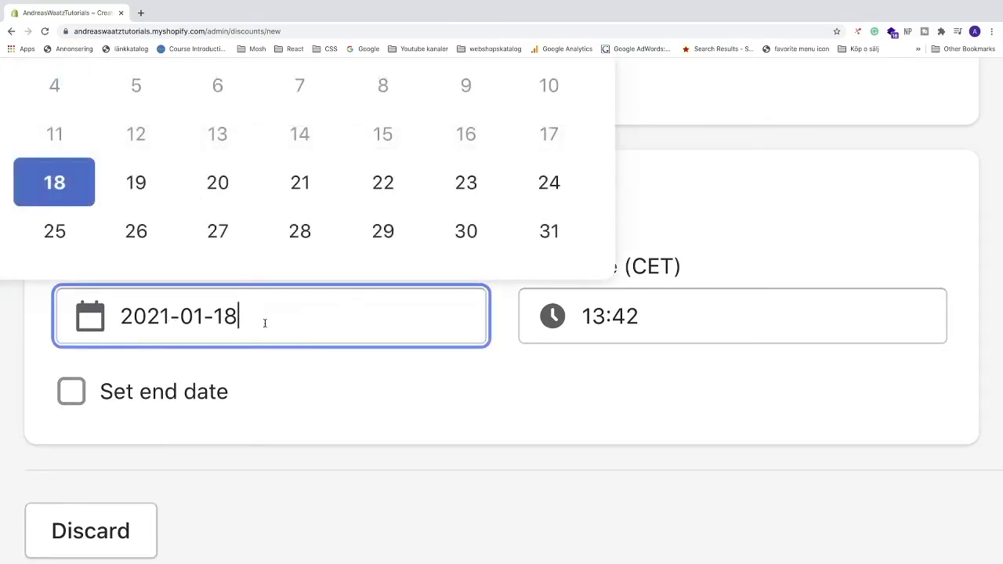
pyautogui.click(302, 361)
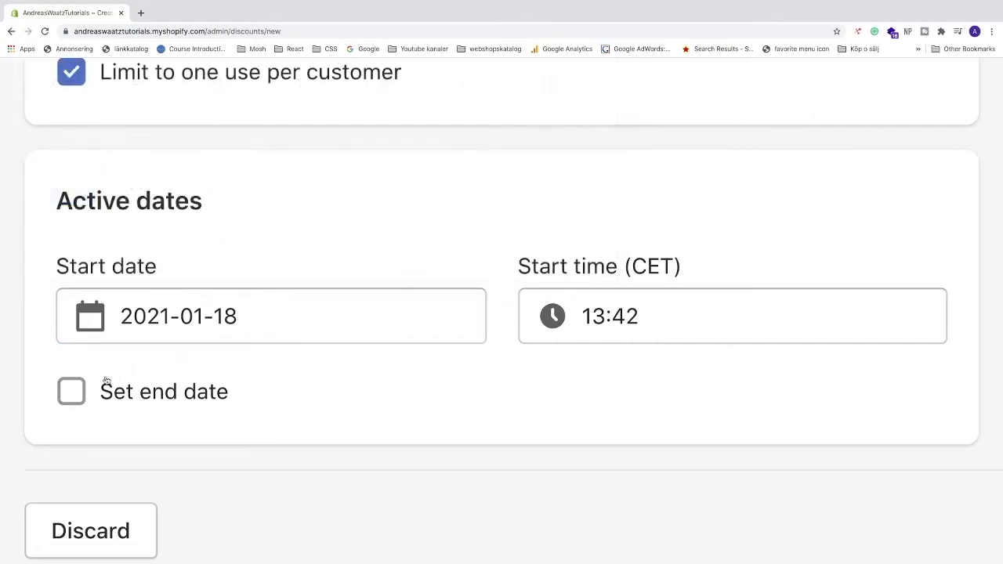
pyautogui.click(72, 393)
pyautogui.scroll(-1, 214, 421)
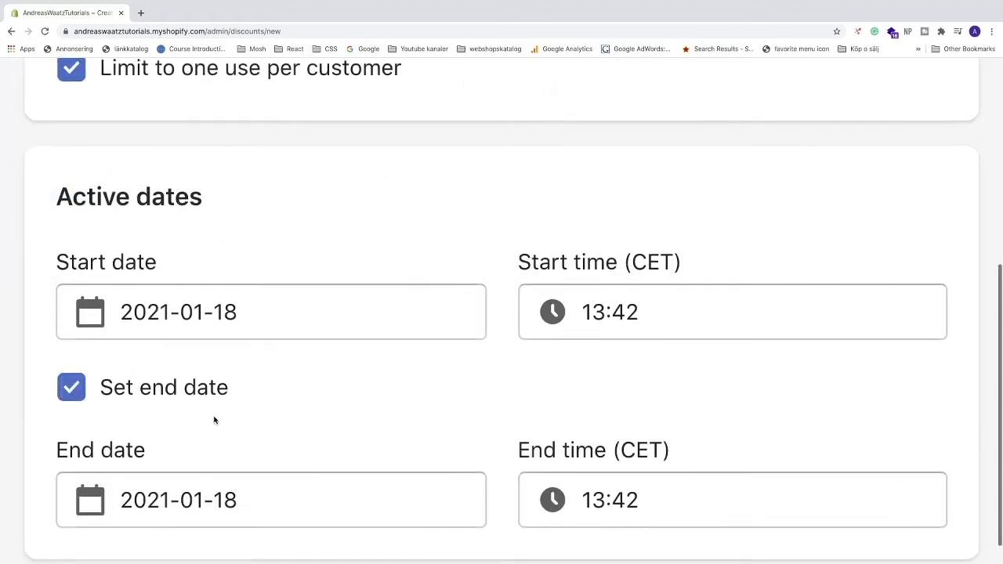
pyautogui.scroll(-1, 214, 421)
pyautogui.scroll(-2, 235, 342)
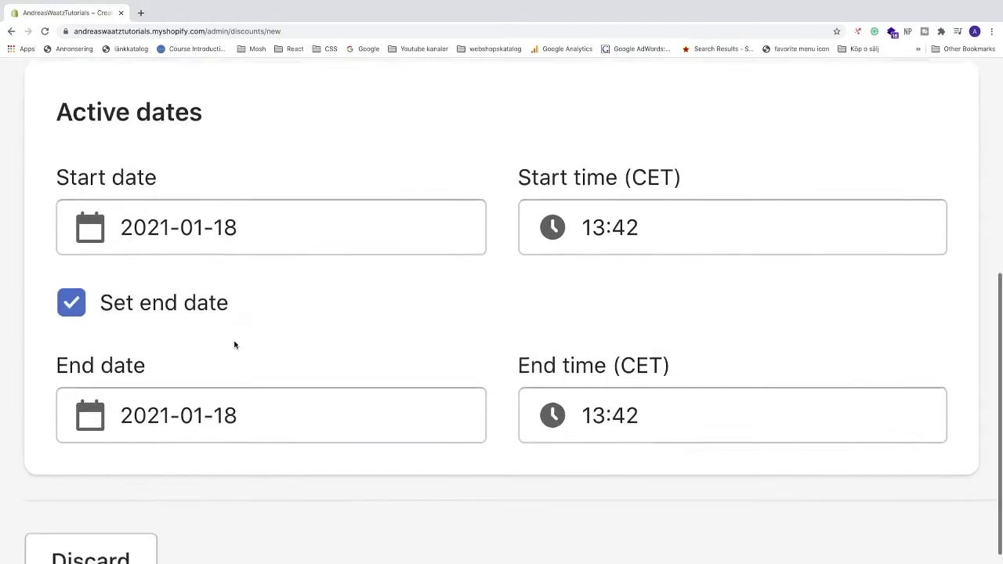
pyautogui.click(255, 374)
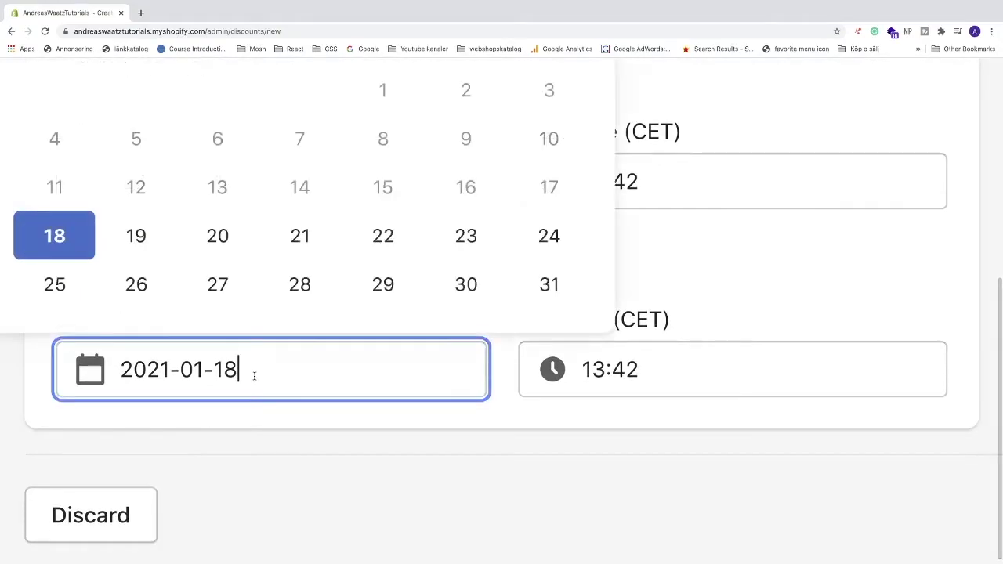
pyautogui.click(304, 285)
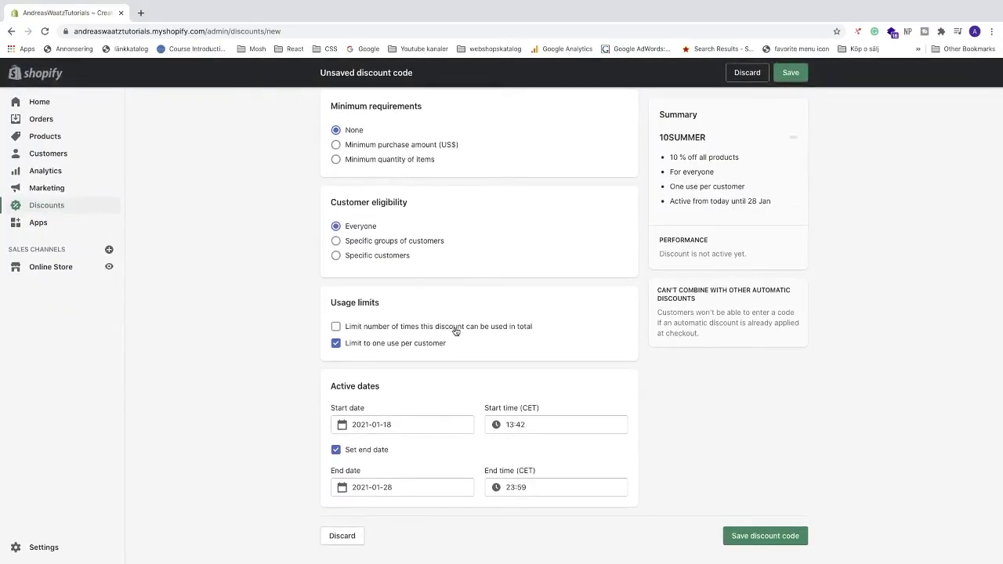
pyautogui.scroll(3, 637, 279)
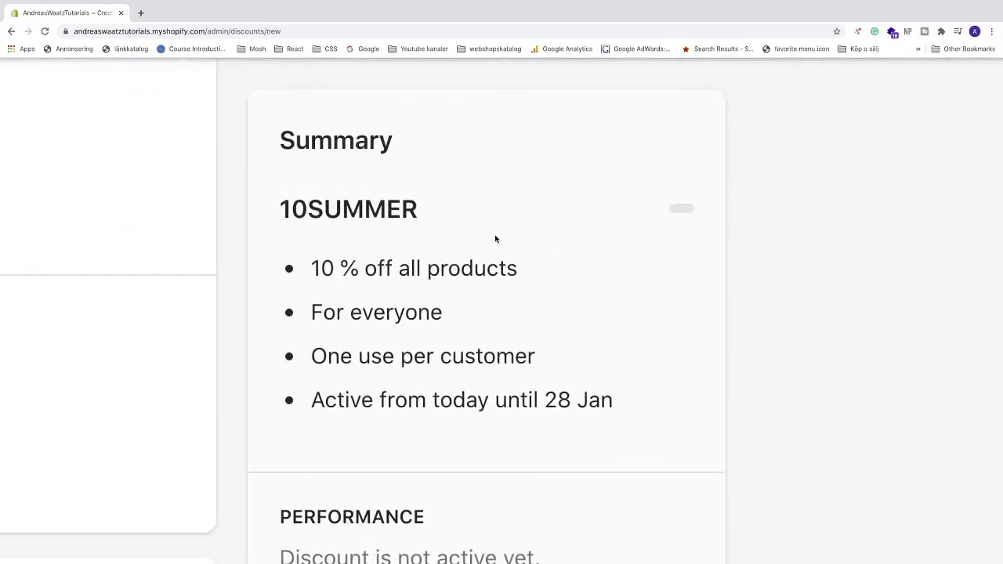
pyautogui.scroll(-1, 496, 239)
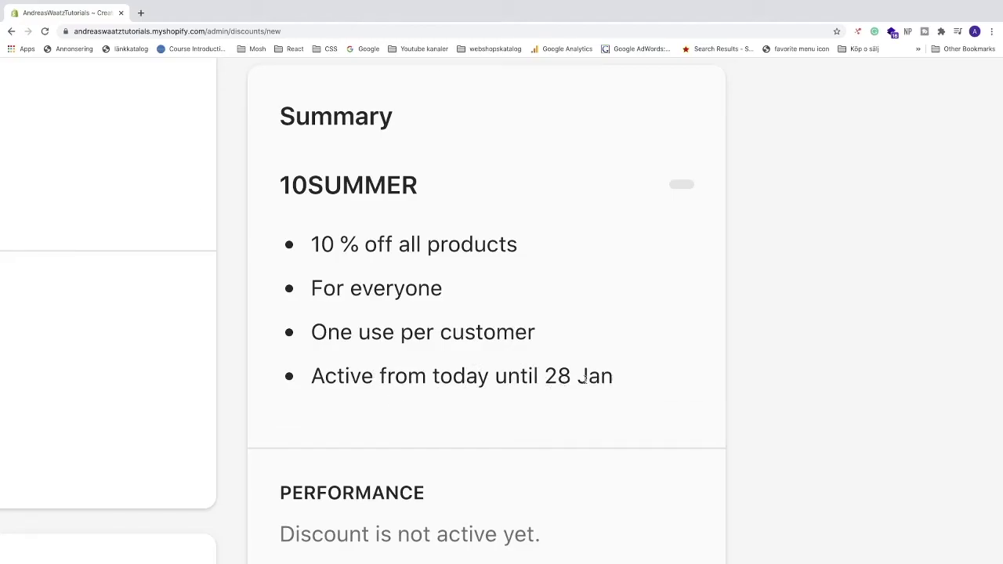
pyautogui.scroll(-5, 584, 378)
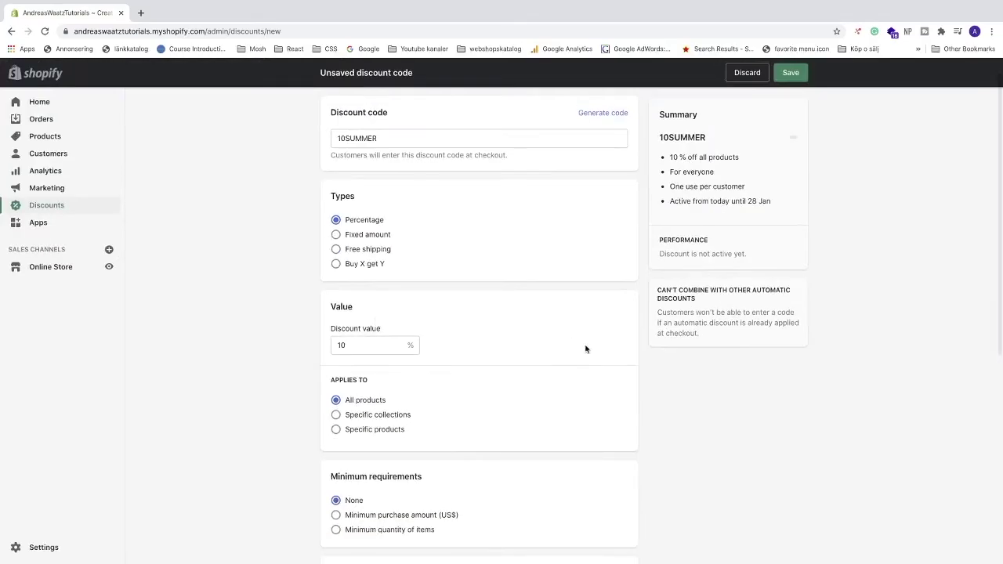
pyautogui.scroll(-5, 80, 400)
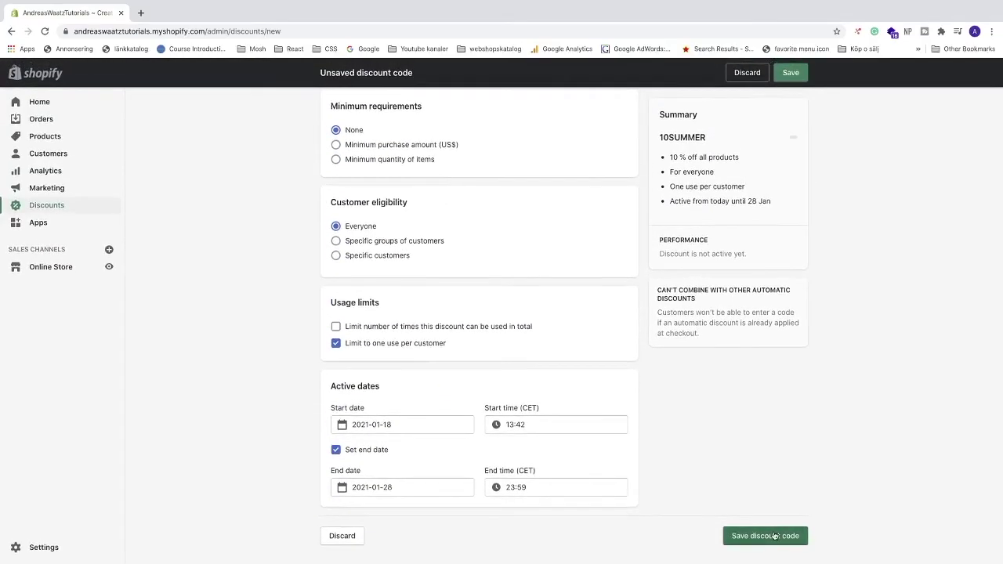
pyautogui.scroll(5, 774, 526)
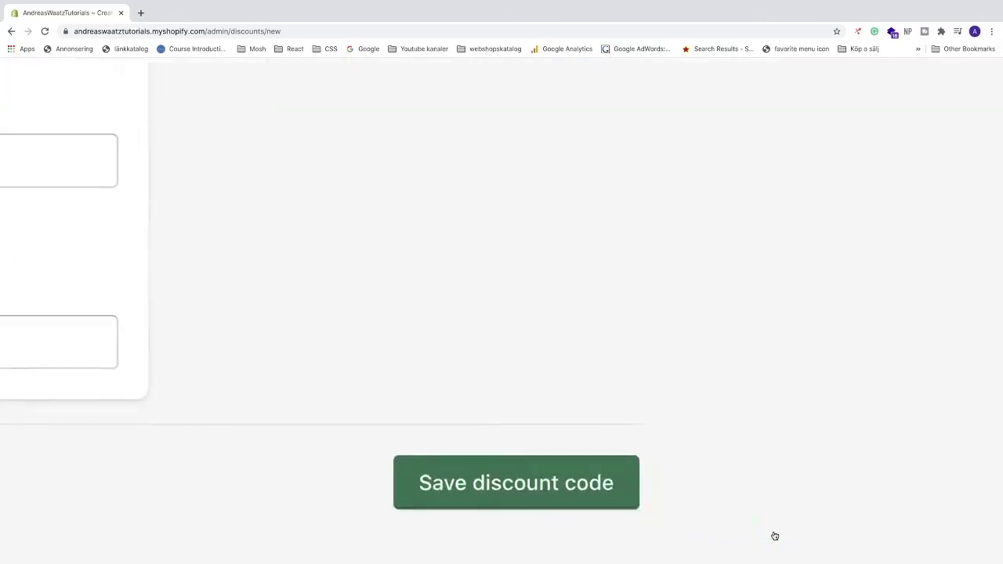
# Save the 10SUMMER discount and display its shareable checkout link
pyautogui.click(484, 486)
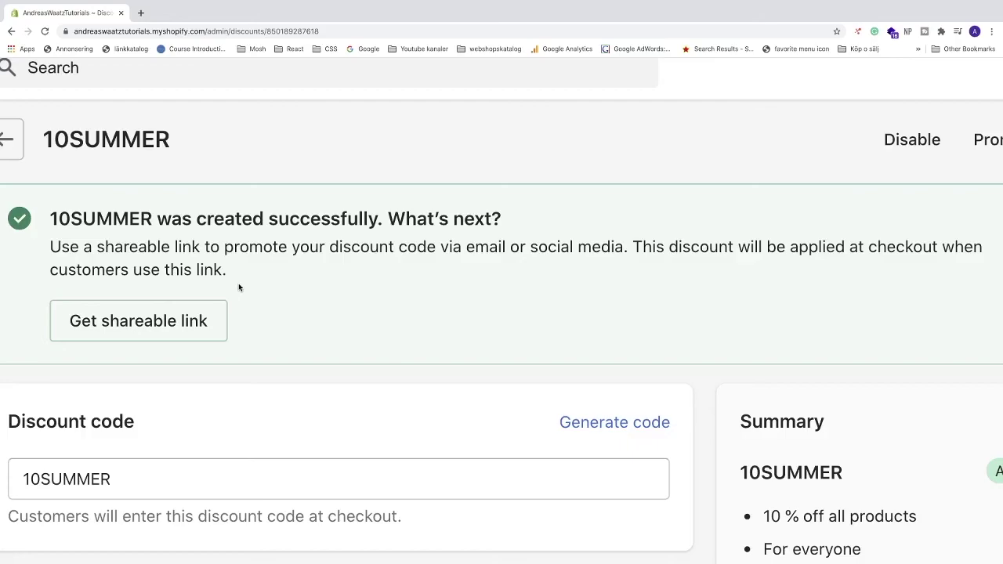
pyautogui.click(139, 321)
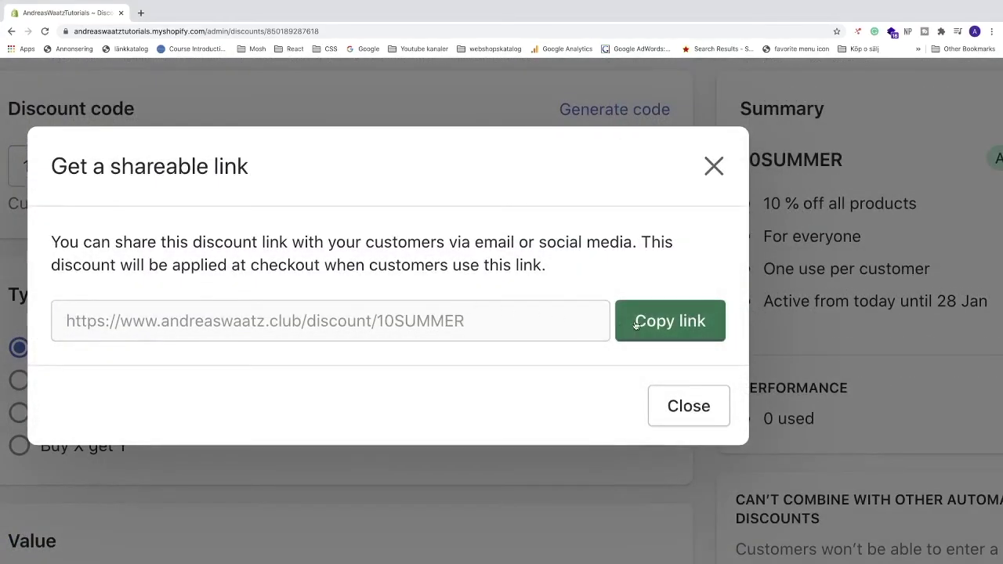